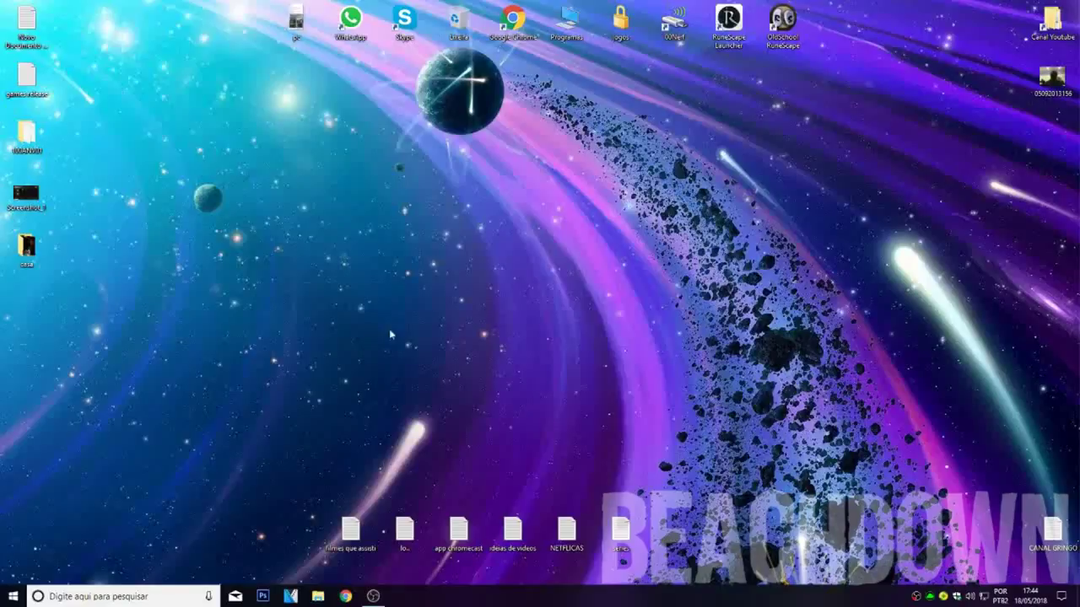
Switch to Google Chrome, search Google for tencent and open the Tencent Gaming Buddy site from the results.
right_click(388, 266)
click(412, 301)
click(345, 598)
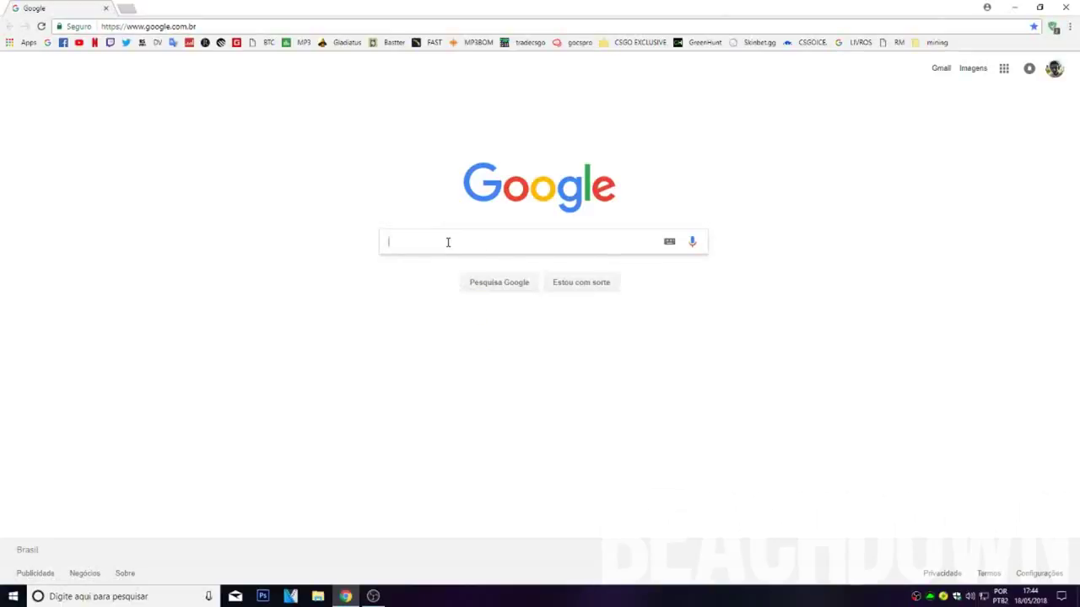
text(tecent)
key(Return)
click(105, 76)
text(n)
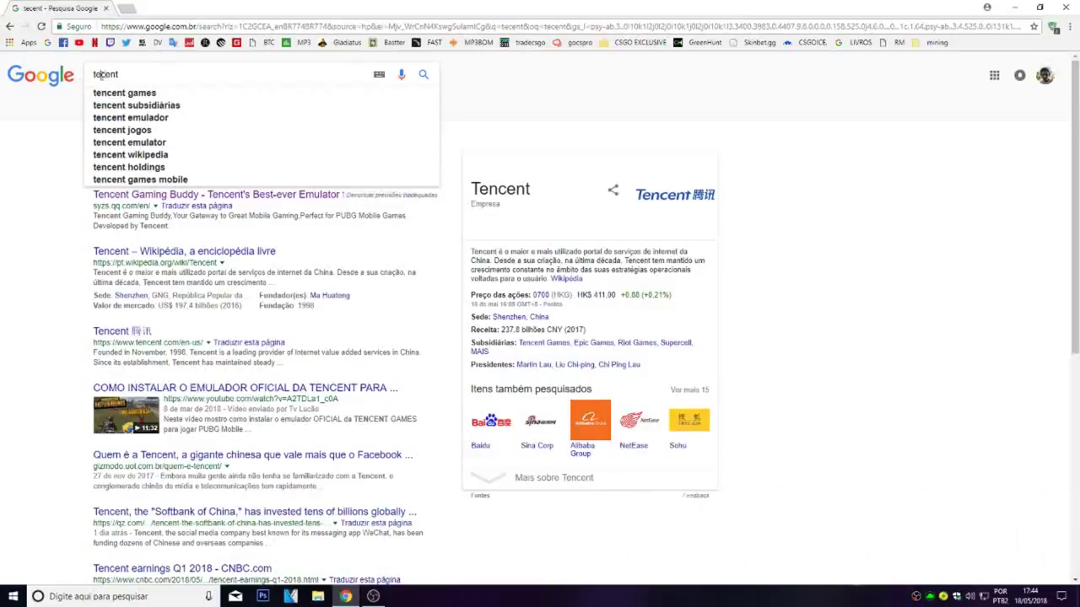
key(Return)
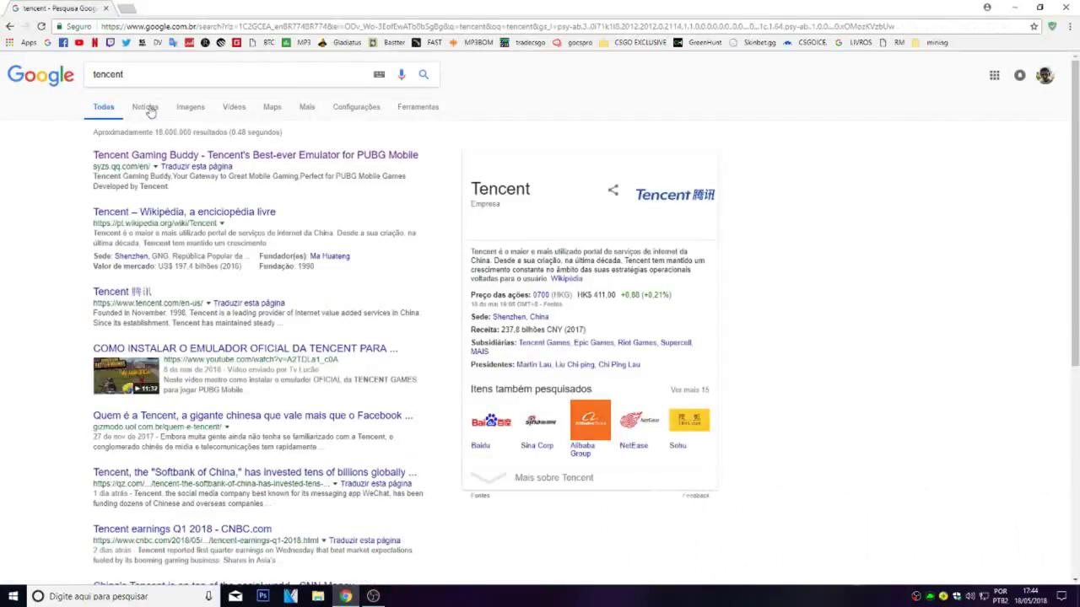
click(279, 155)
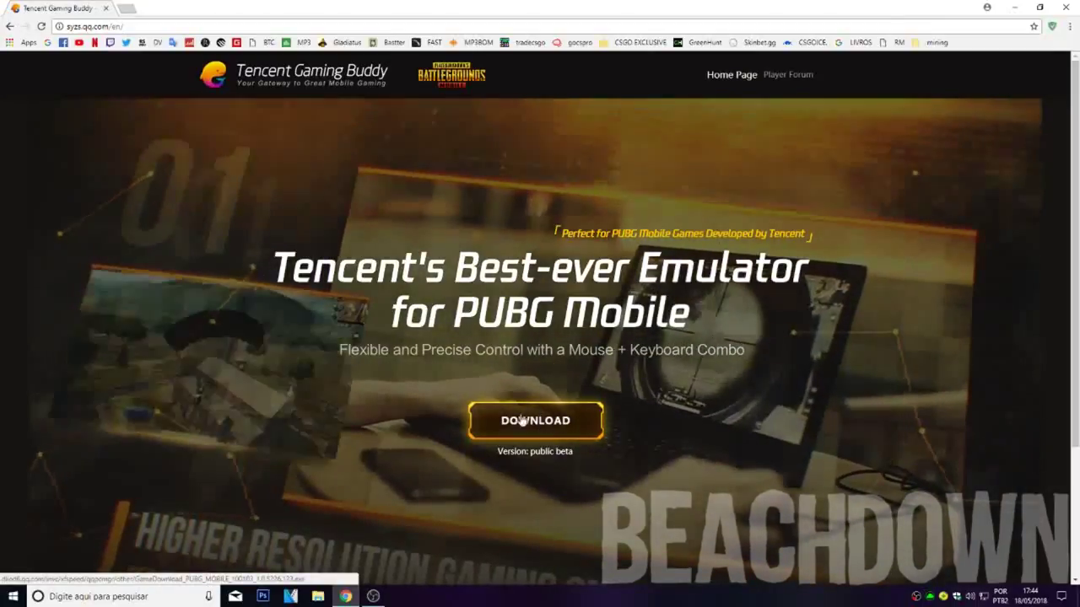
Download the Tencent Gaming Buddy installer for PUBG Mobile and run it over a cleared desktop.
click(529, 422)
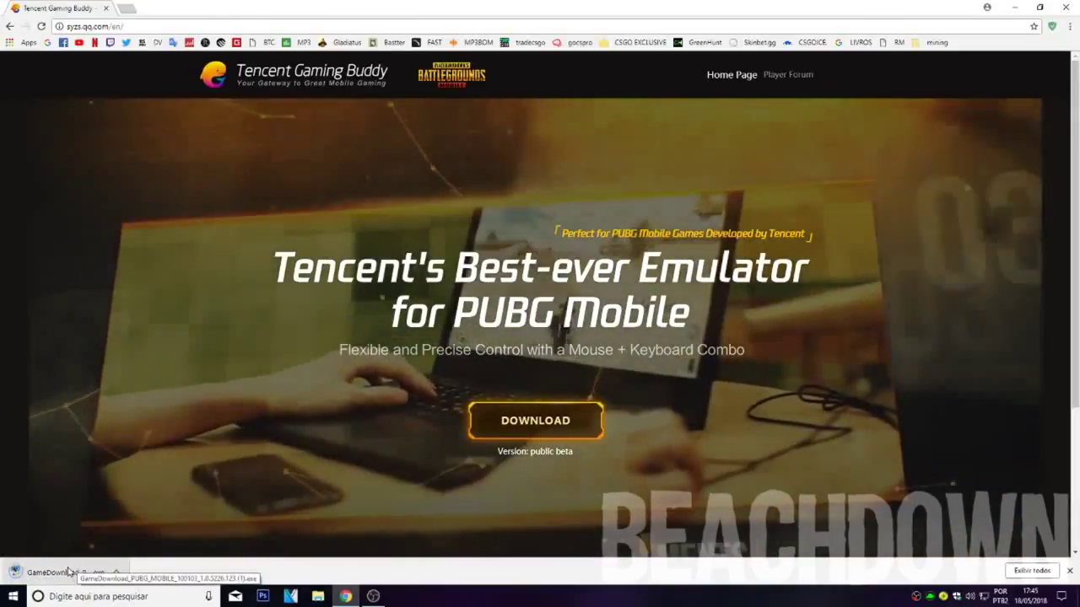
click(67, 573)
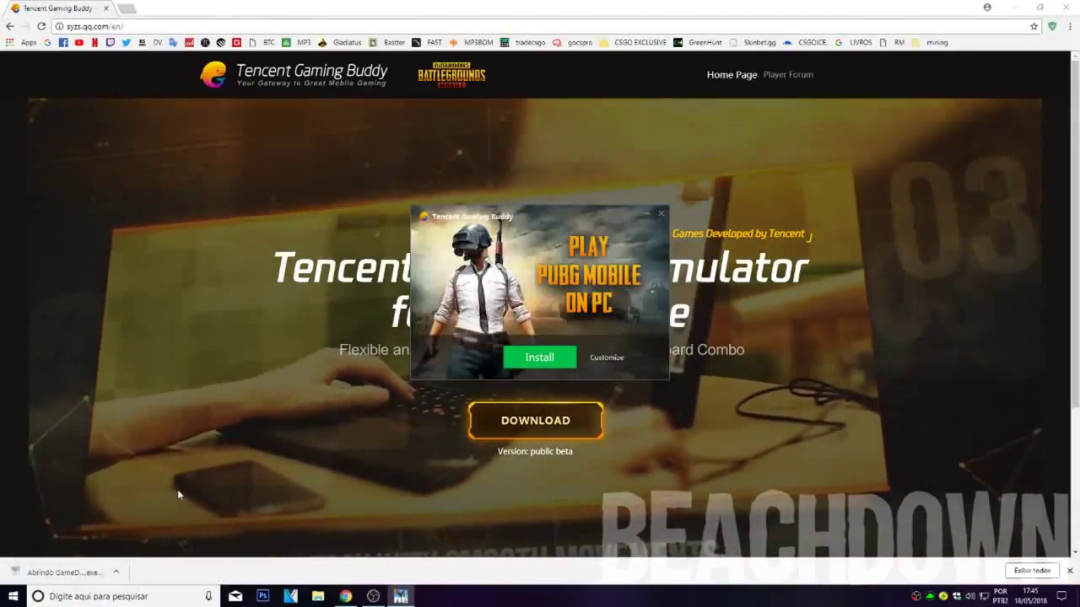
key(super+d)
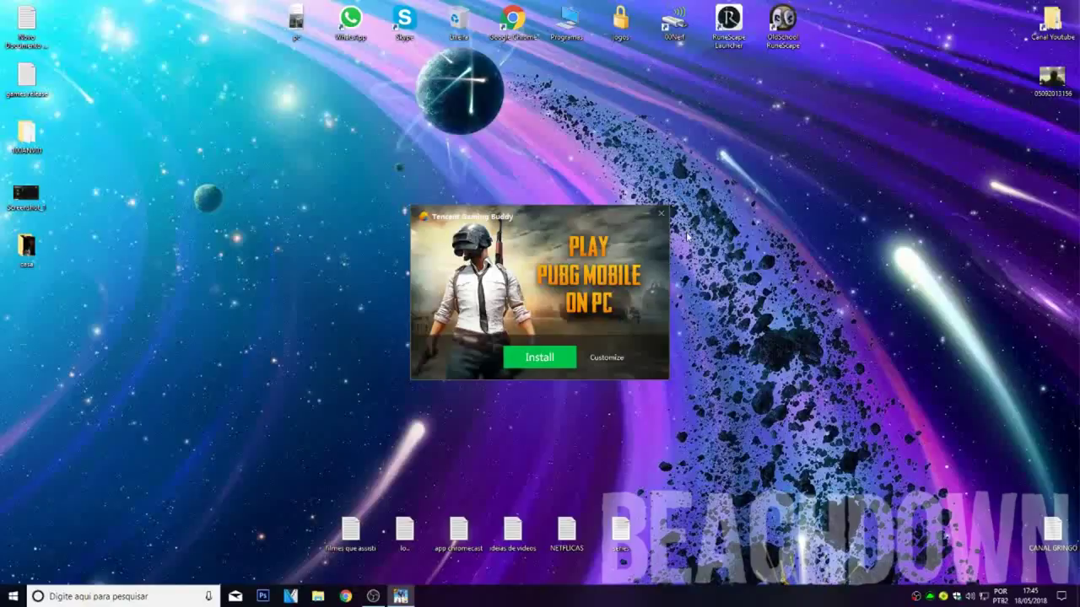
Install Tencent Gaming Buddy with the default options and start it.
click(539, 359)
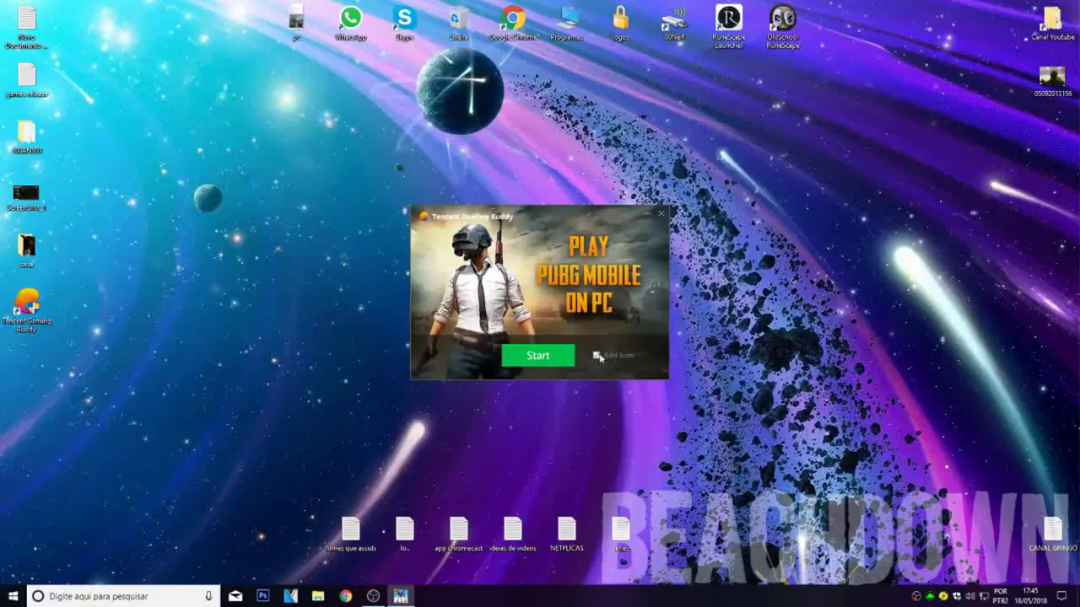
click(46, 312)
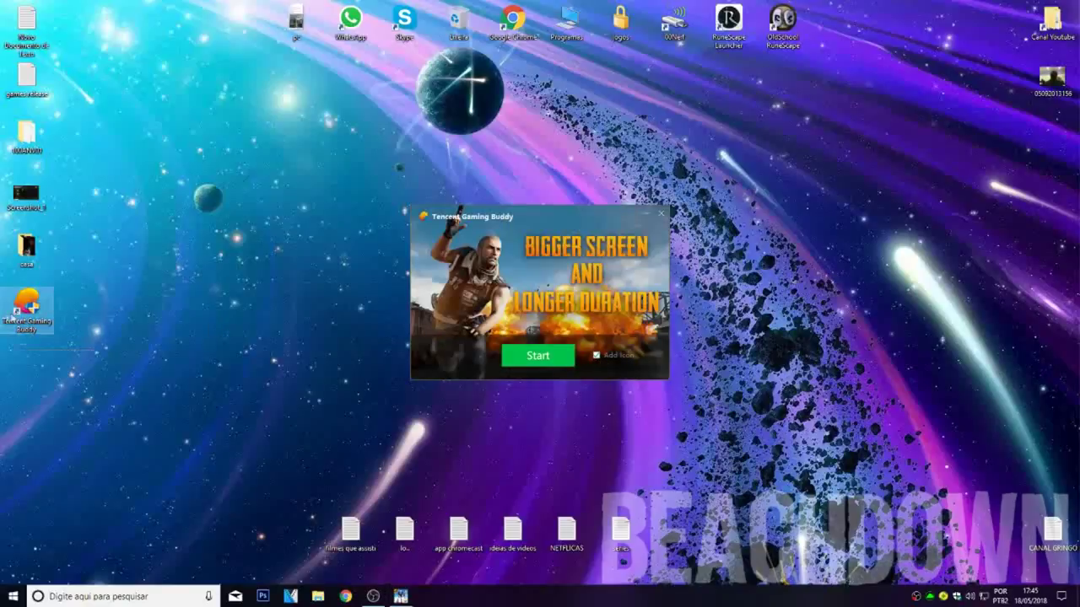
click(550, 361)
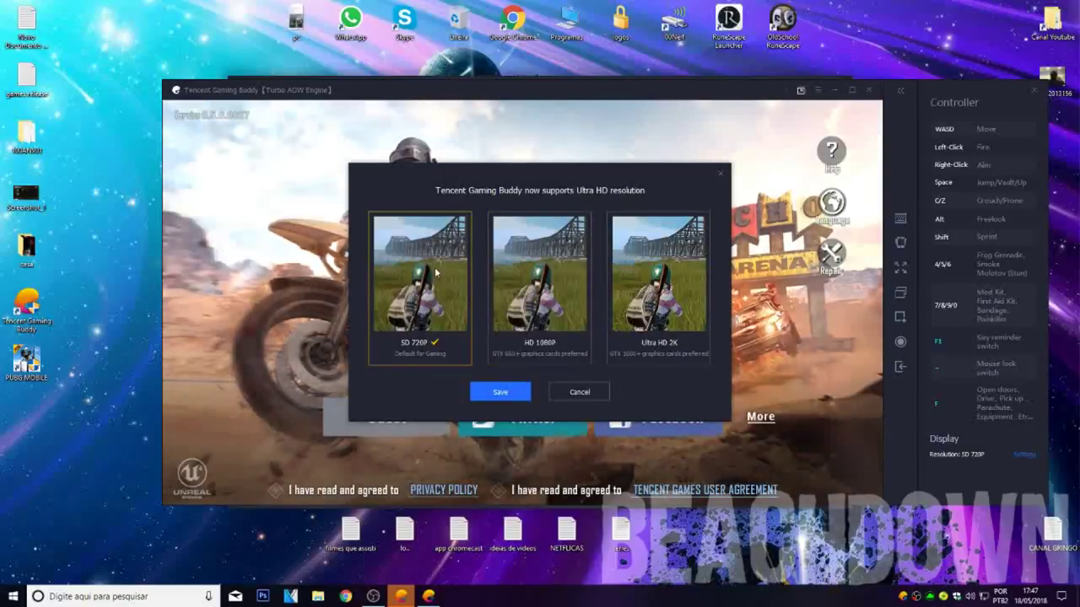
Set the game resolution to HD 1080P, save it and respond to the restart notice.
click(521, 266)
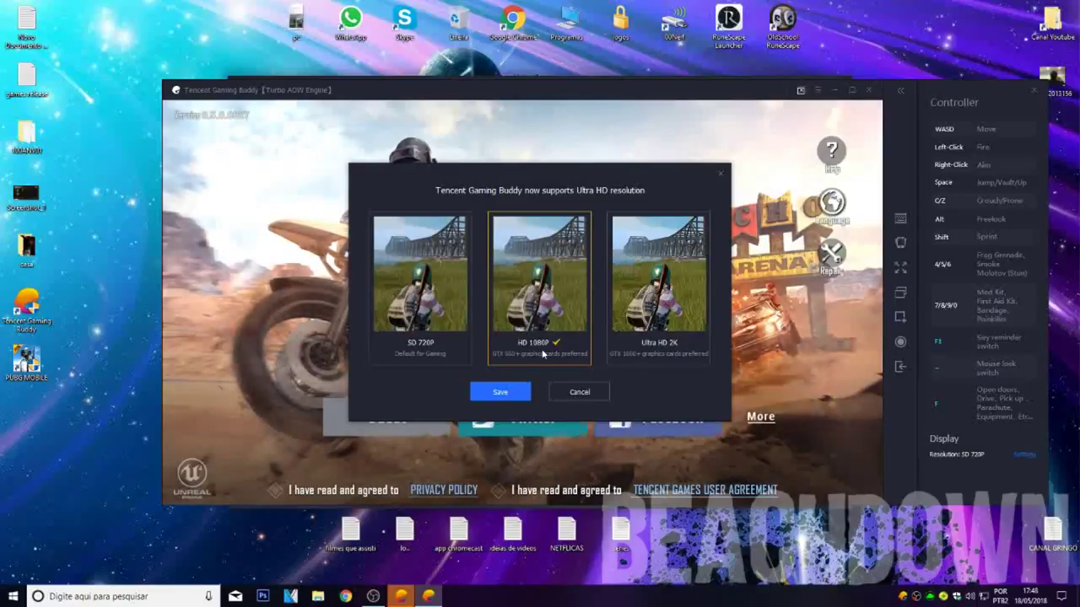
click(666, 346)
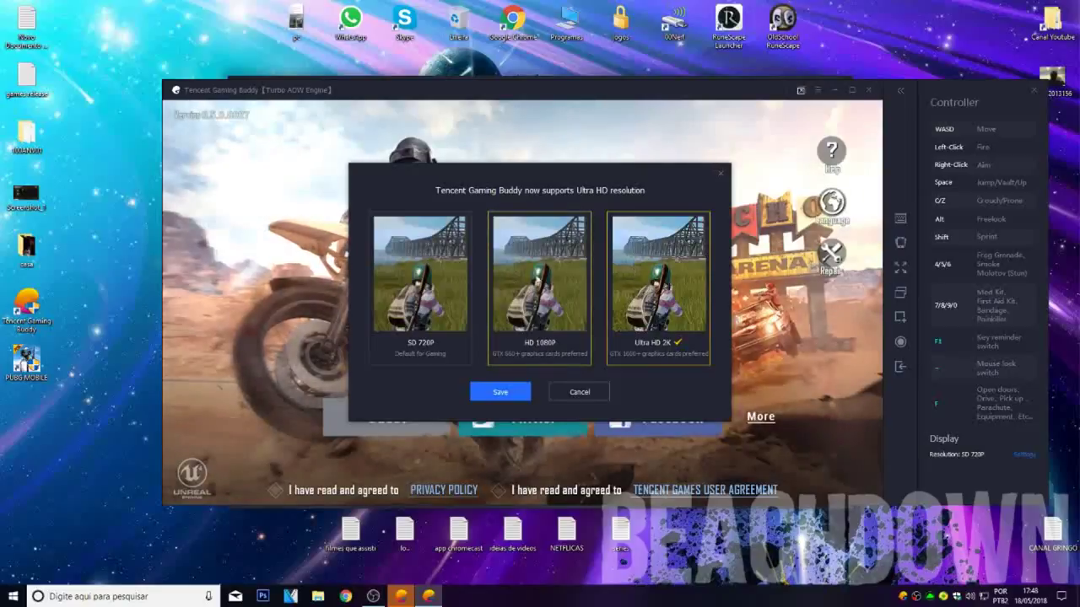
click(556, 285)
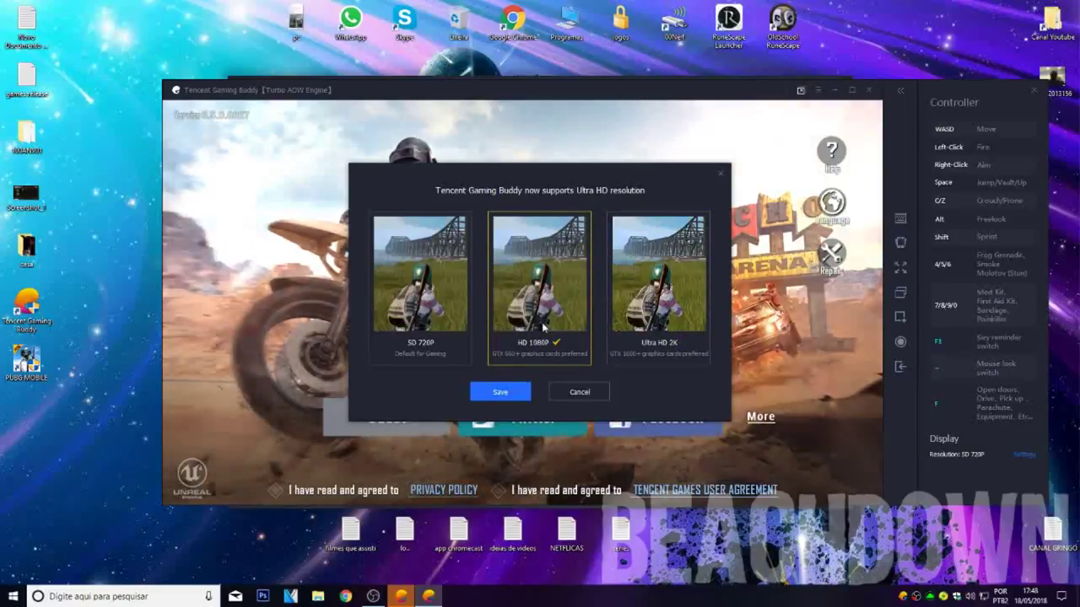
click(439, 304)
click(577, 287)
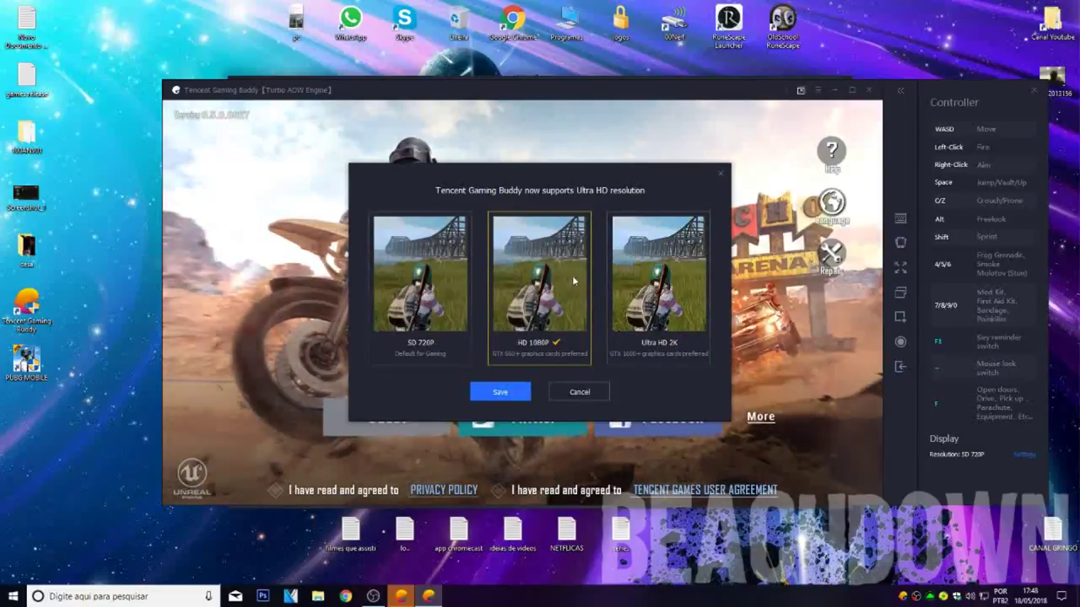
click(501, 391)
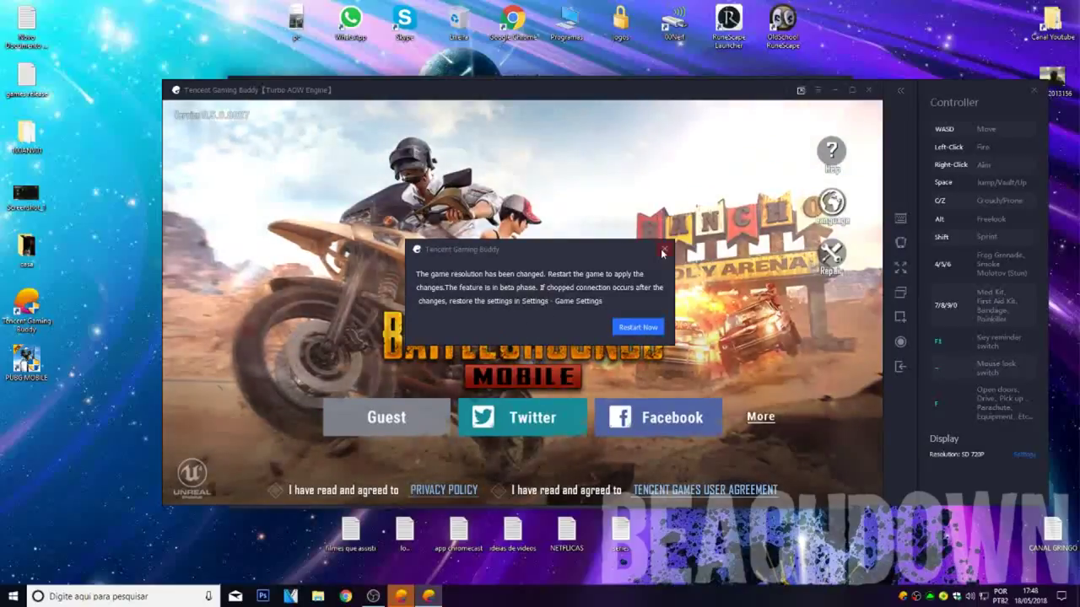
click(637, 330)
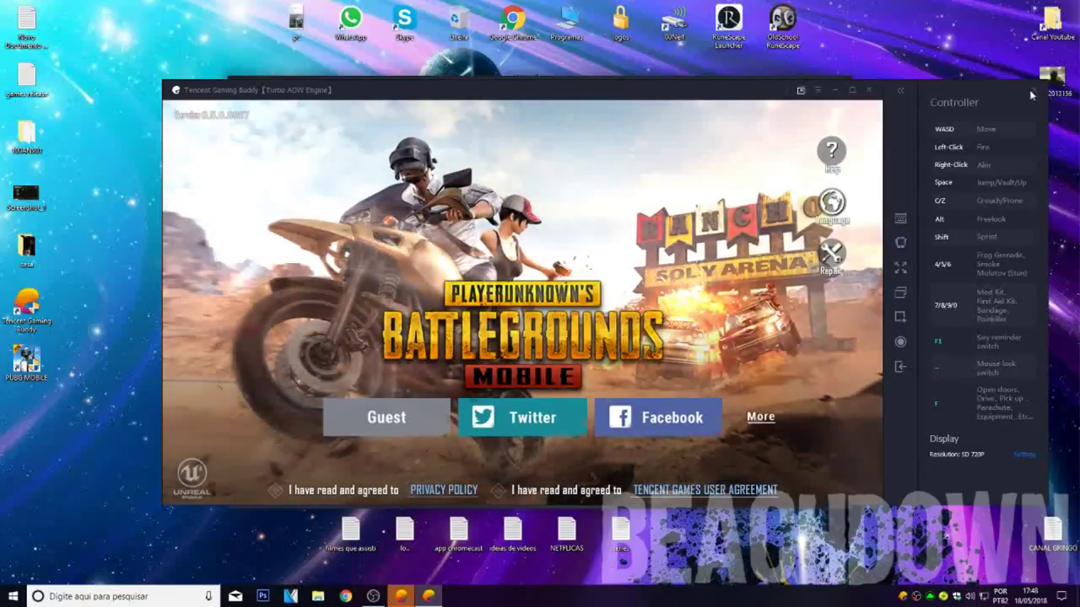
Hide the controller key list and lower Tencent Gaming Buddy's volume in the Windows volume mixer.
click(900, 89)
right_click(981, 596)
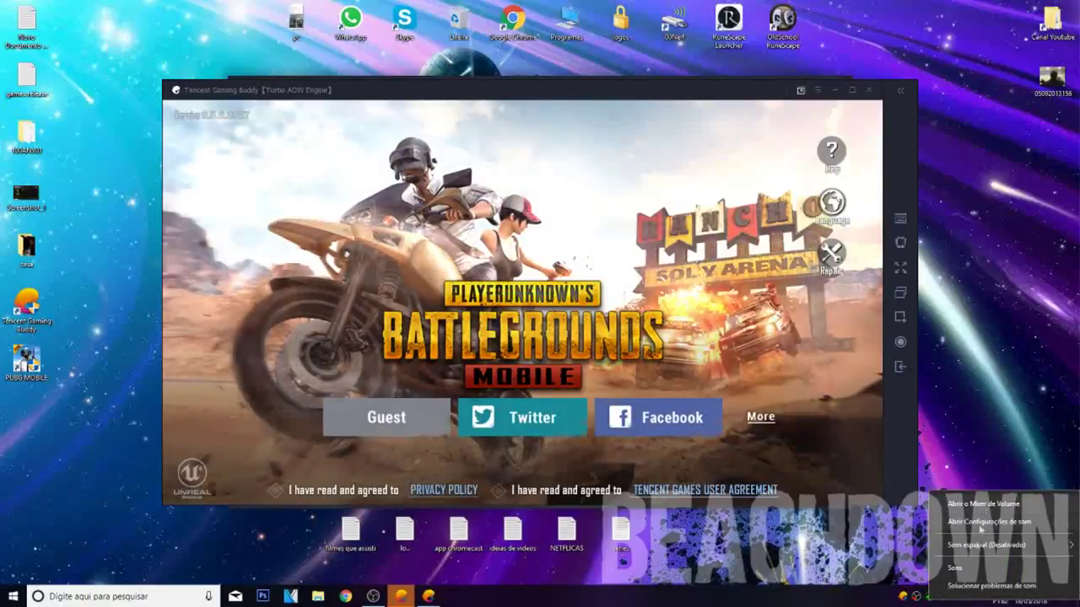
click(983, 505)
click(972, 526)
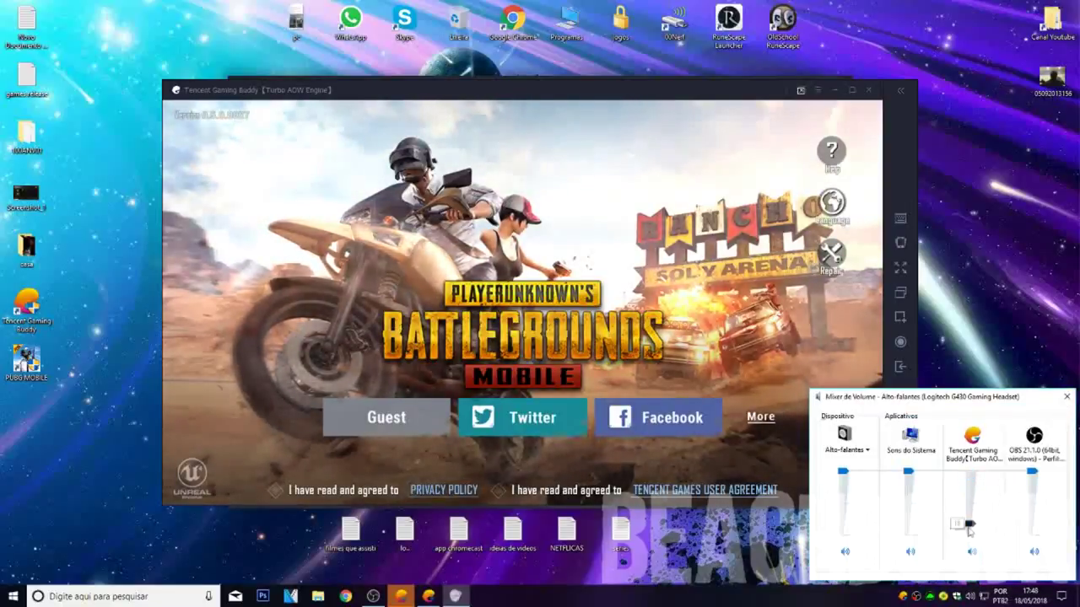
click(1067, 397)
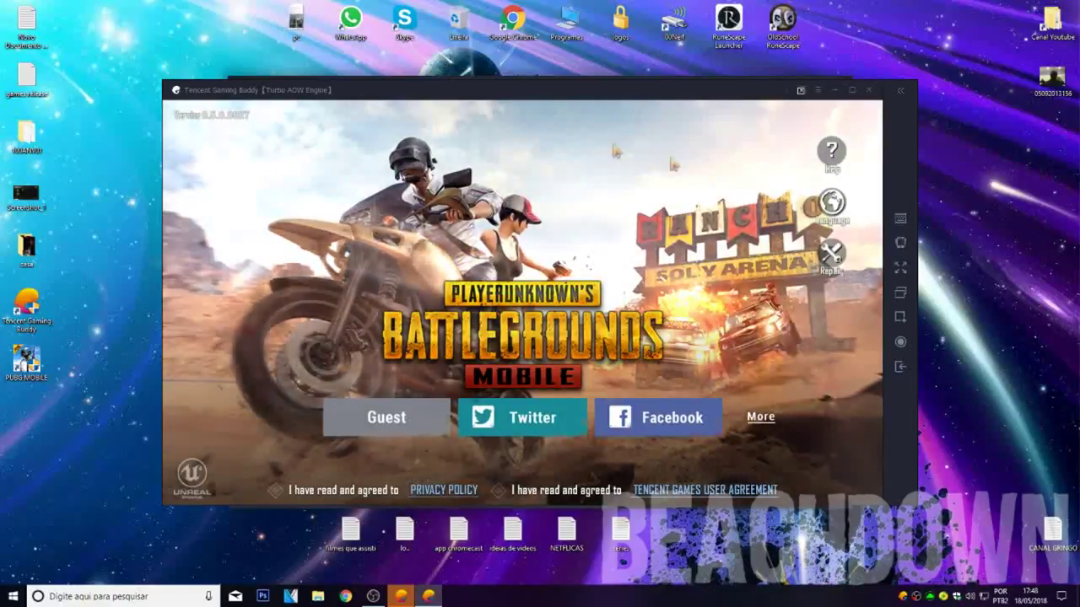
Repair the PUBG Mobile client and acknowledge the notice to restart the game.
drag(507, 88, 516, 94)
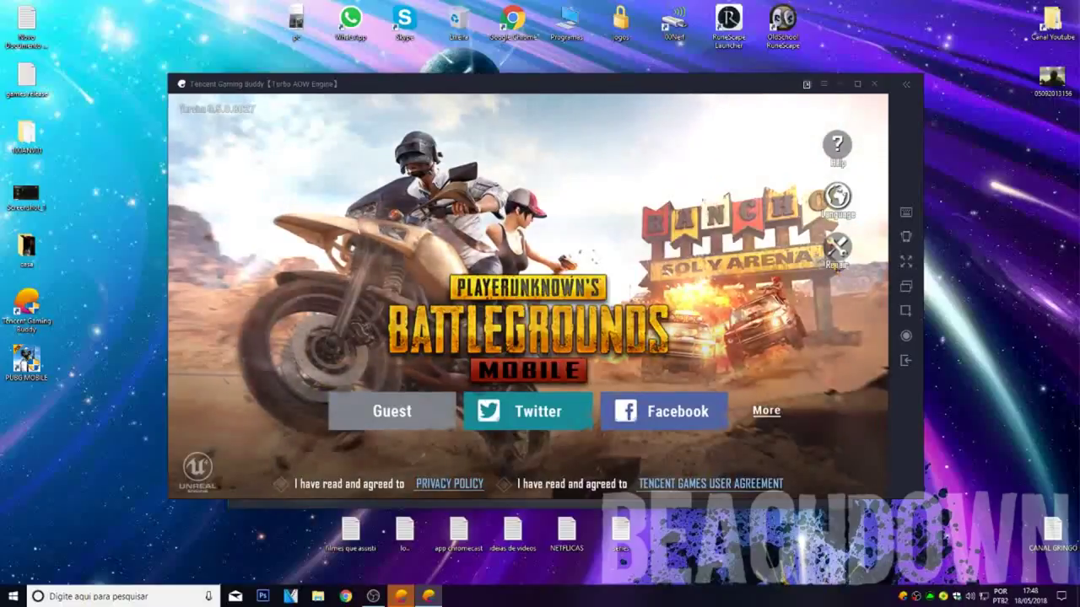
click(835, 240)
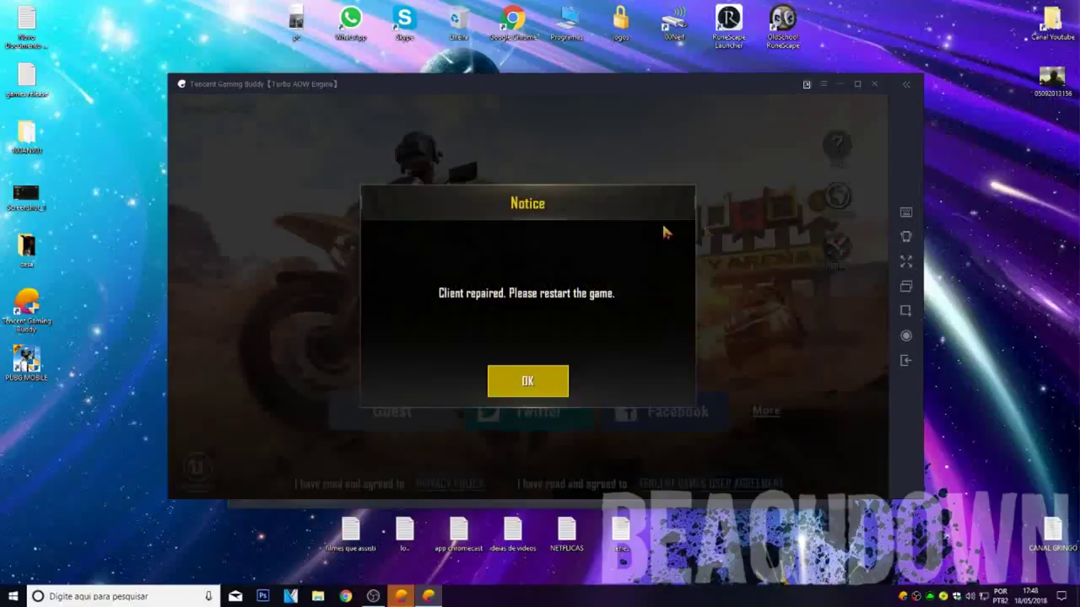
click(533, 395)
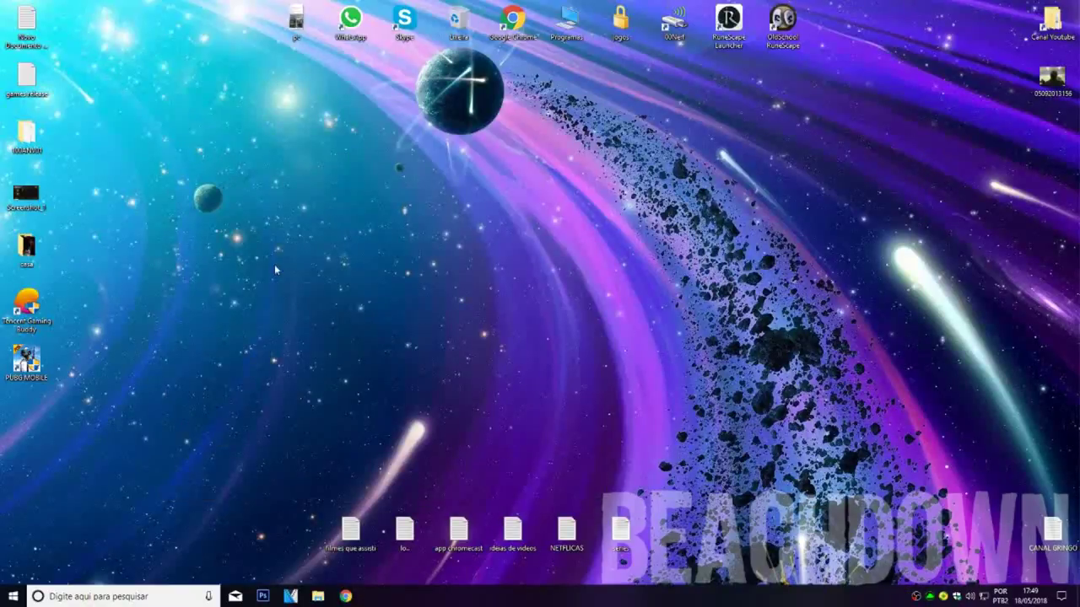
Relaunch Tencent Gaming Buddy from the desktop, start PUBG MOBILE and close the controller key list.
double_click(29, 315)
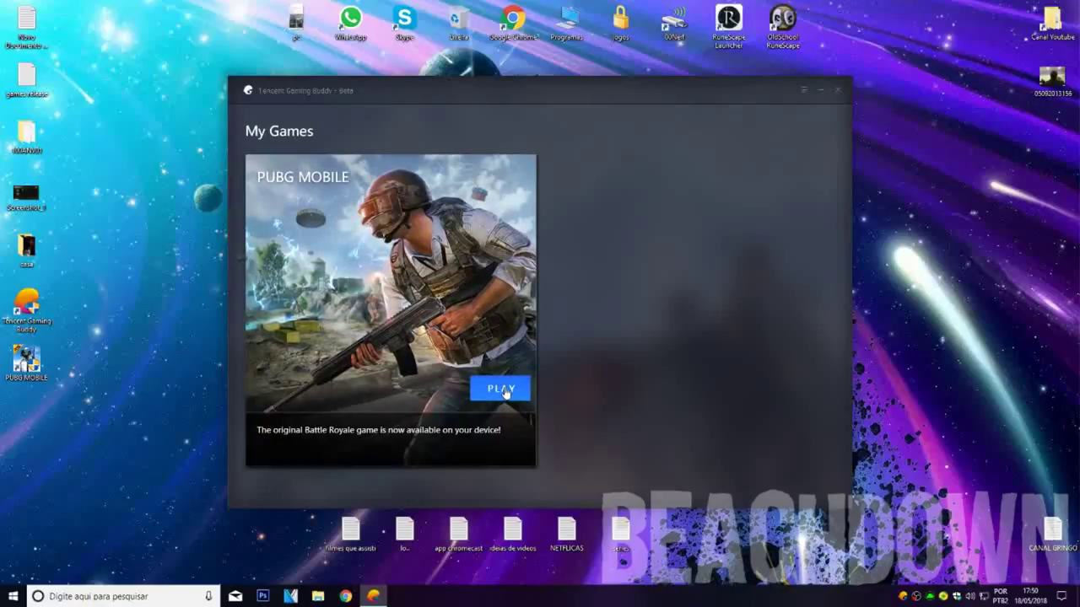
click(503, 390)
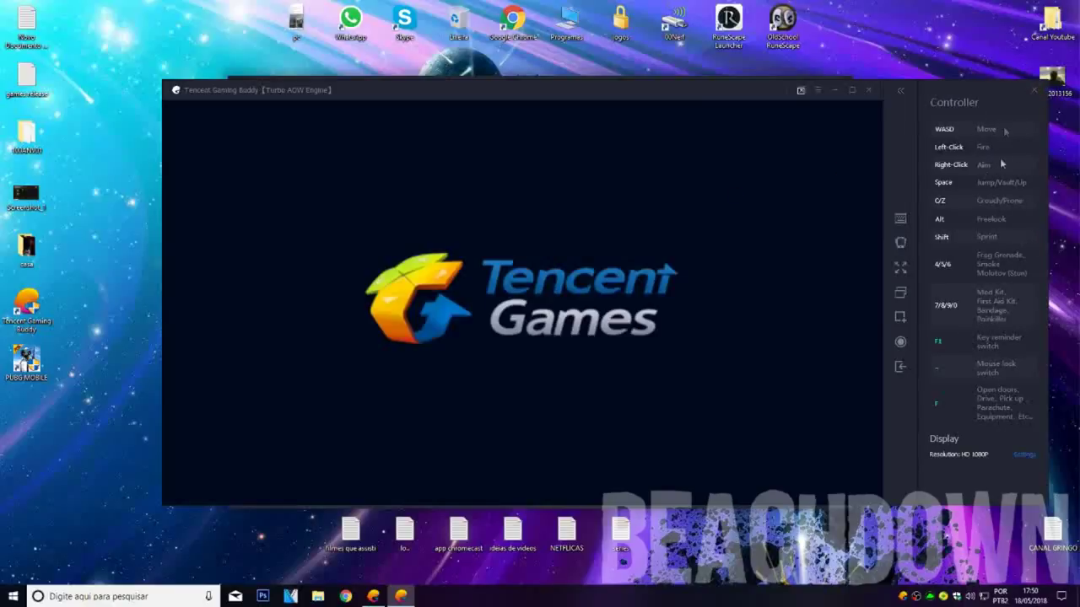
click(1029, 92)
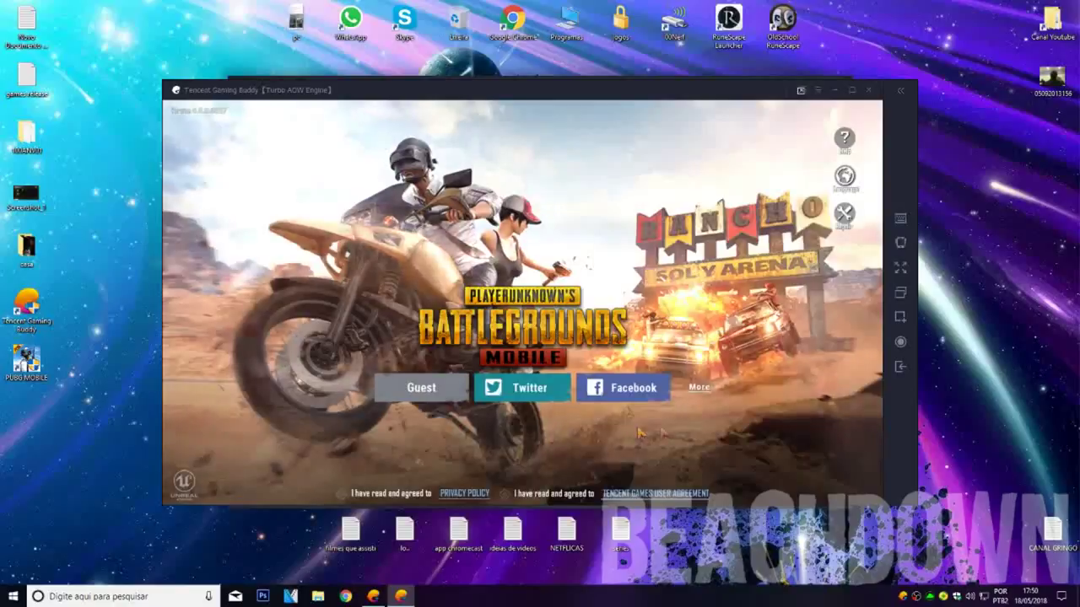
Agree to both the Privacy Policy and the Tencent Games User Agreement on the login screen.
click(341, 494)
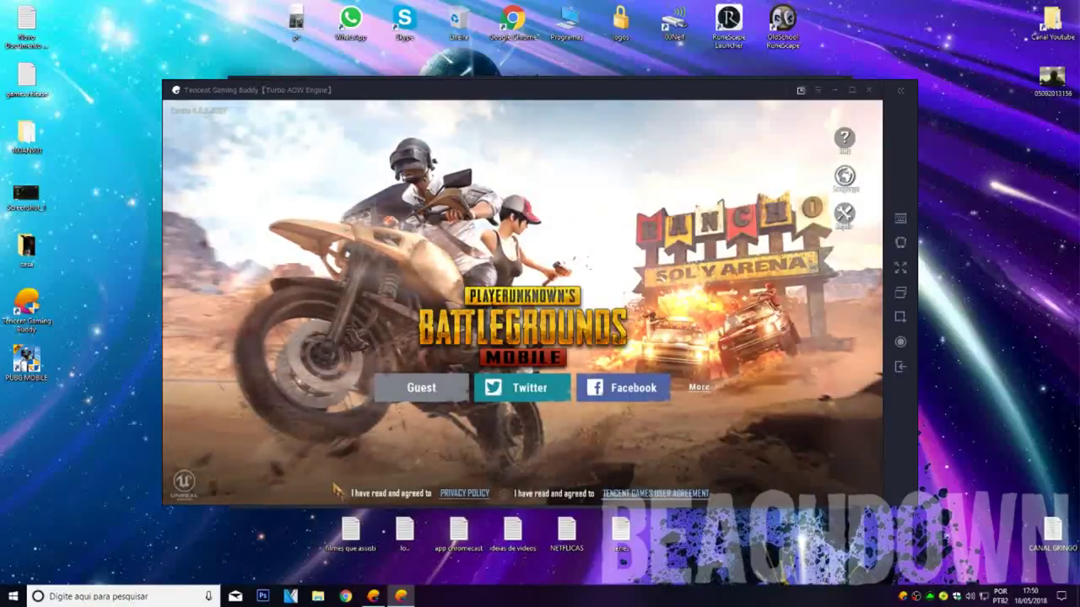
click(504, 494)
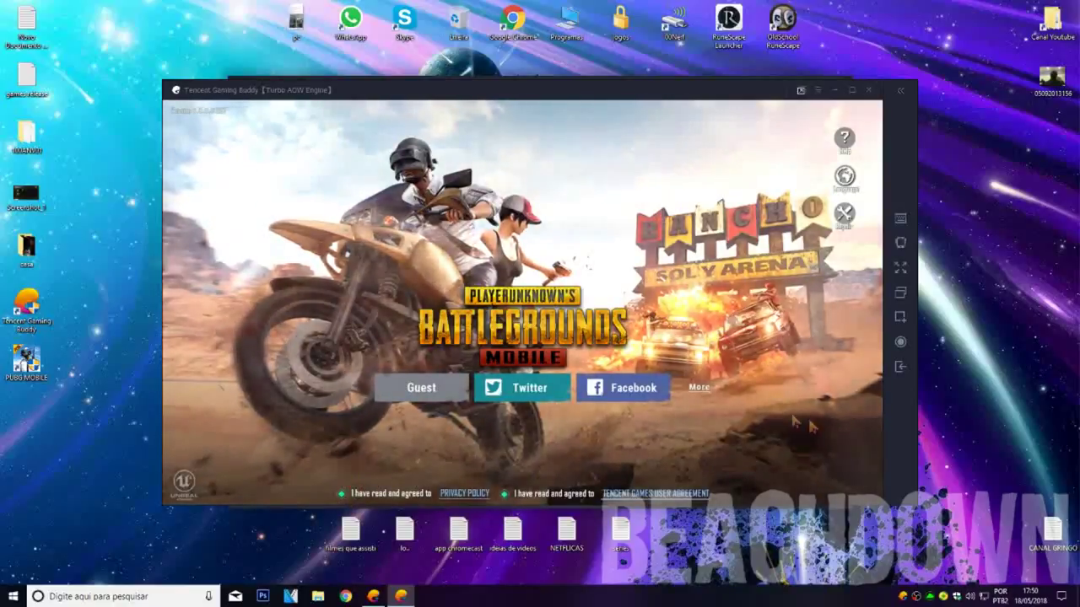
Check the additional login methods offered beyond Guest, Twitter and Facebook.
click(699, 387)
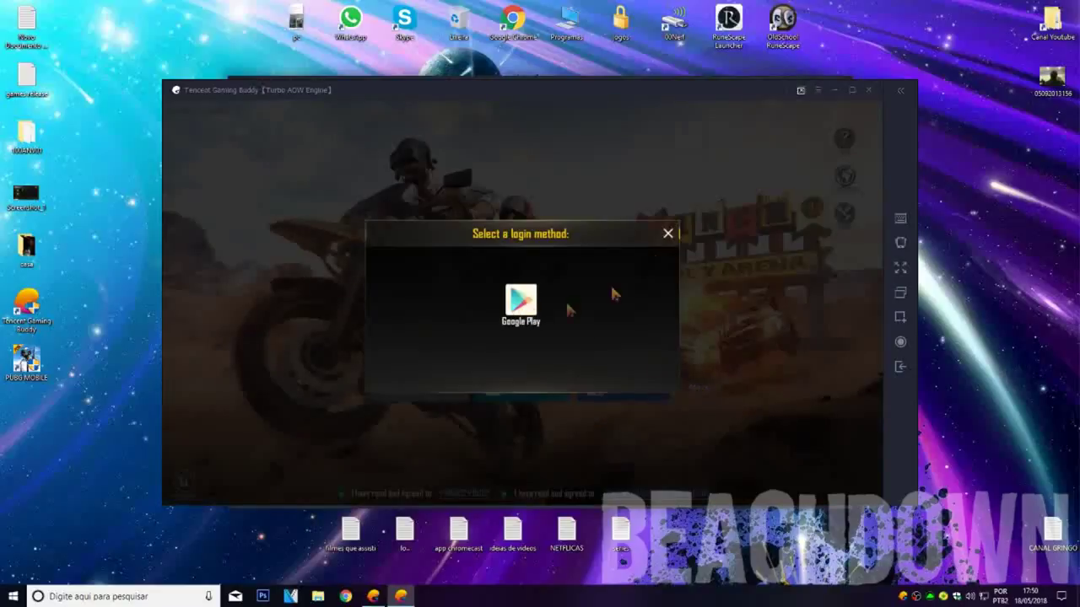
click(667, 233)
click(699, 387)
click(667, 233)
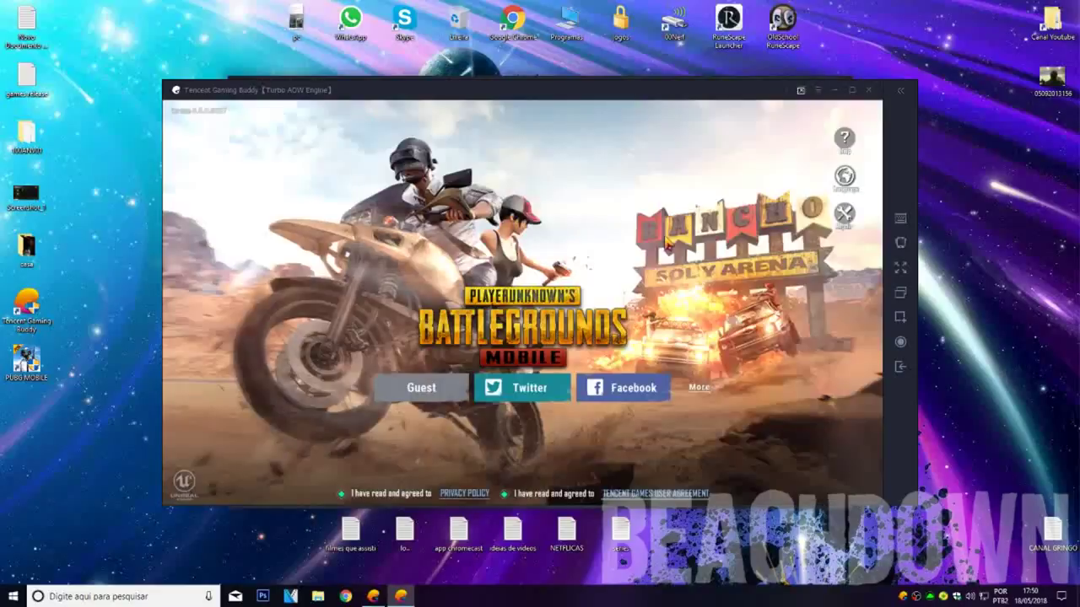
Log in as a guest and accept the notice about possible loss of progress.
click(430, 390)
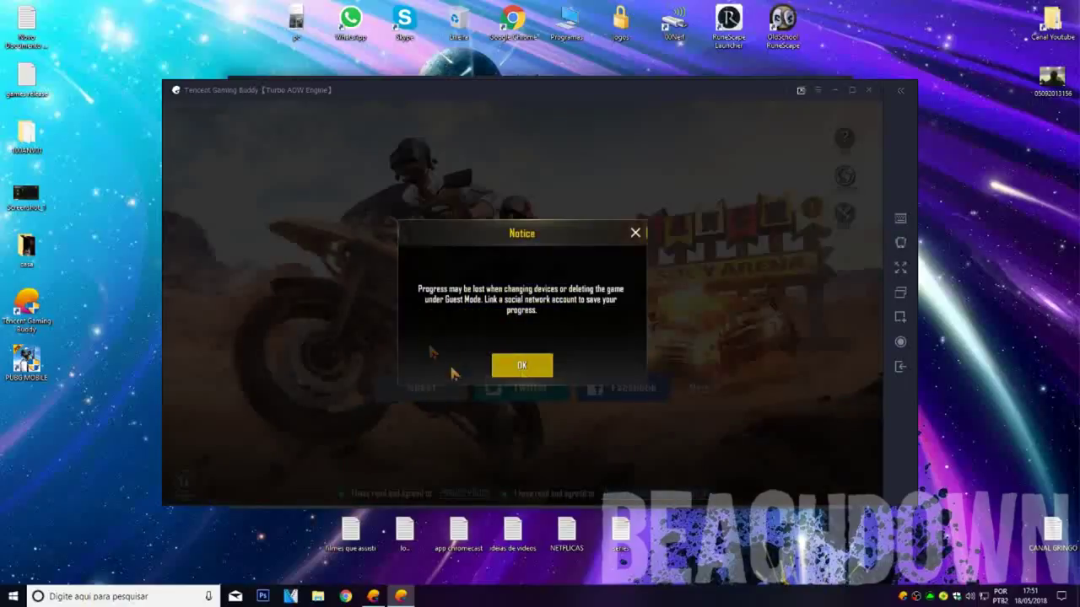
click(523, 366)
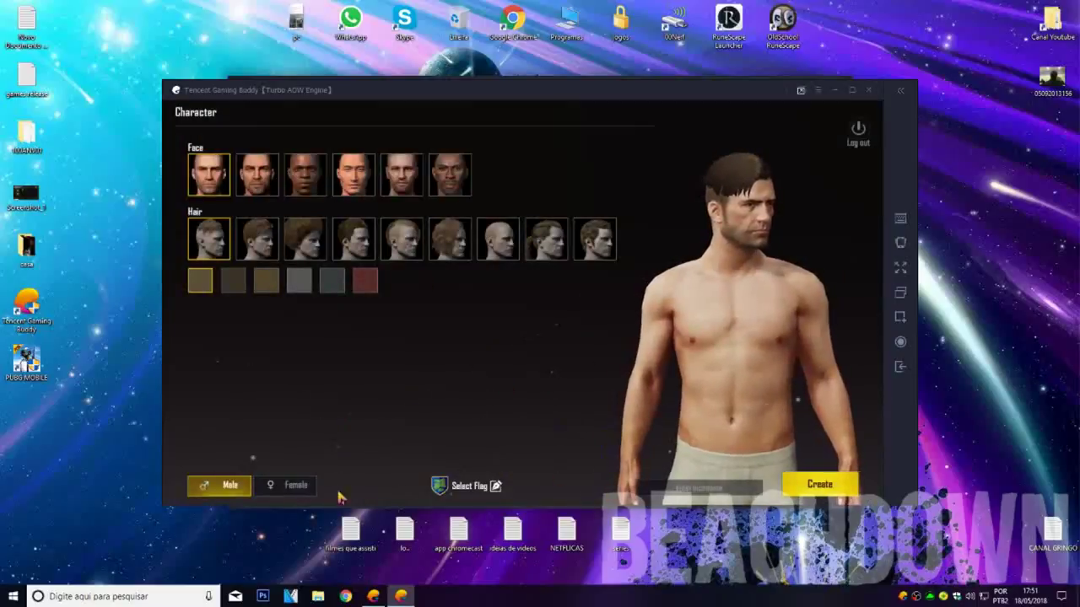
Try to create the default male character with the name Beach.
click(701, 488)
text(Beach)
key(Return)
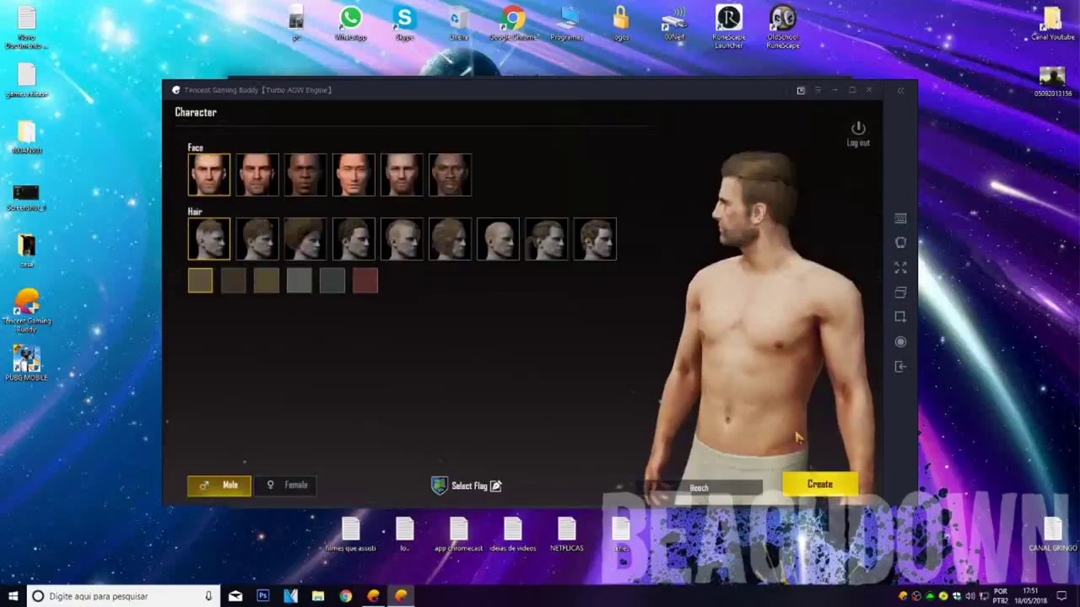
click(820, 488)
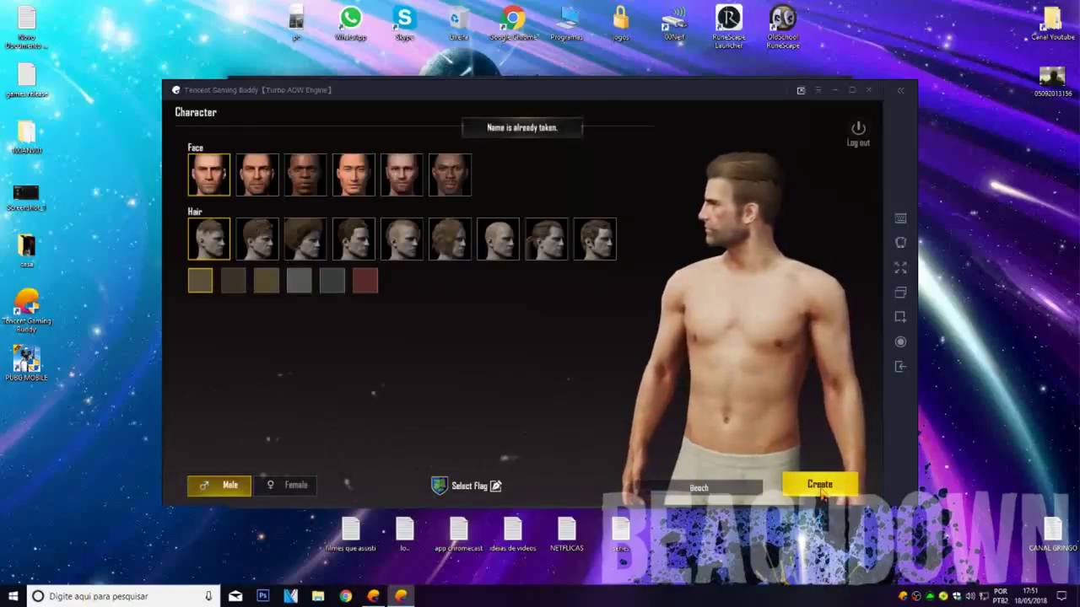
Enter 154464 for the character's name, create the character and acknowledge the emulator notice.
click(699, 487)
text(154464)
key(Return)
click(823, 491)
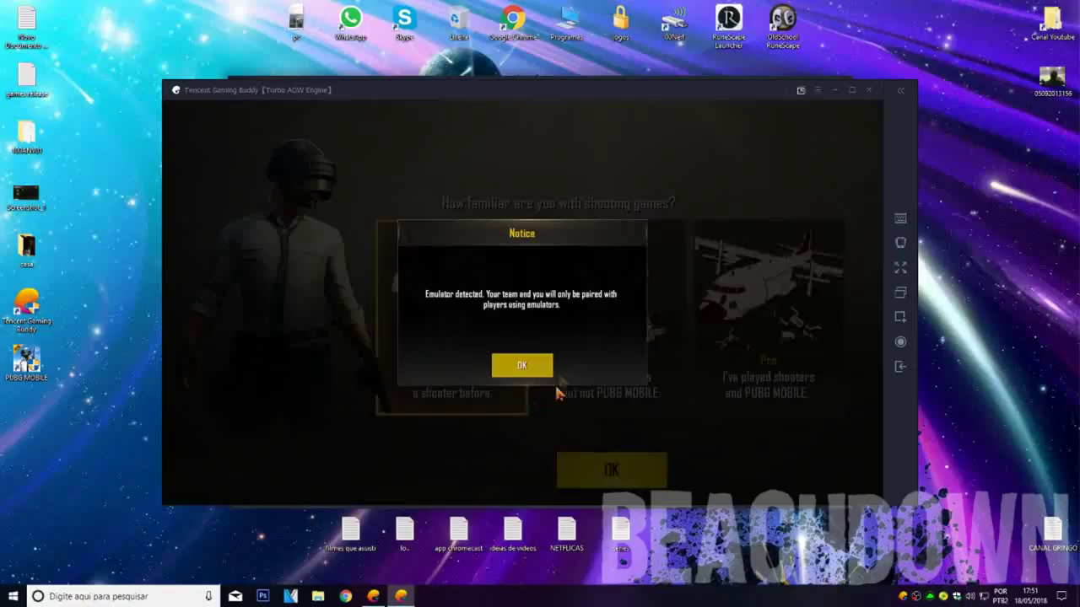
click(522, 365)
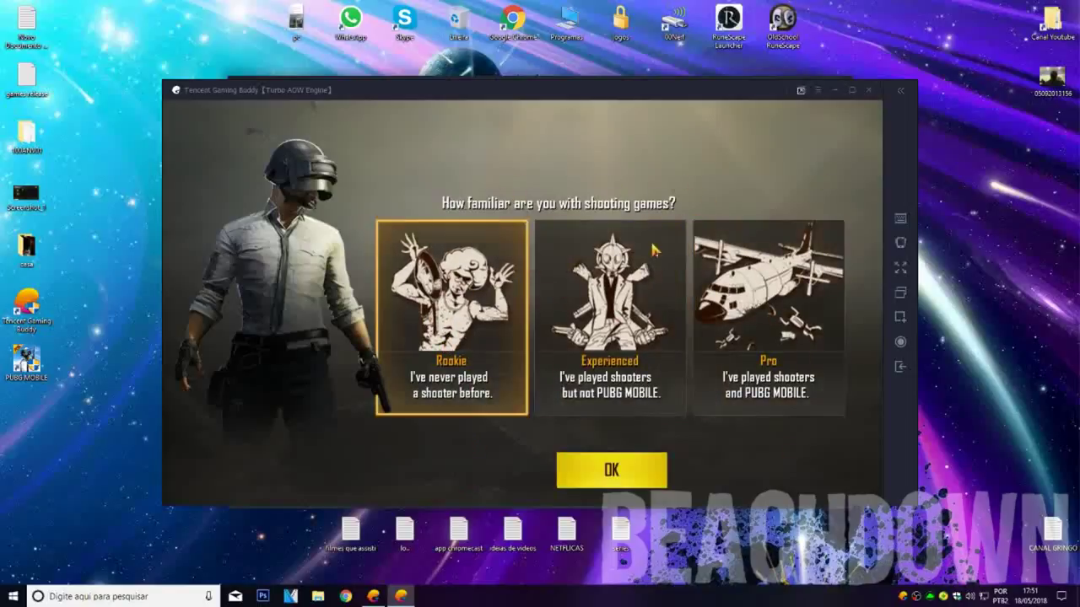
Confirm Rookie as the shooting game experience level and accept the default High graphics setting.
click(610, 472)
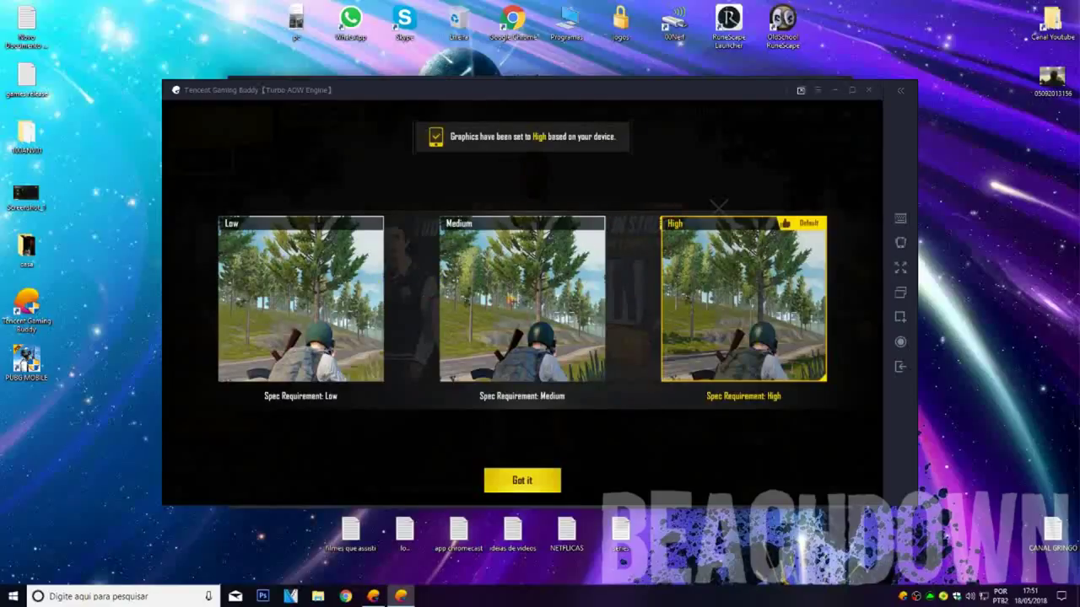
click(529, 481)
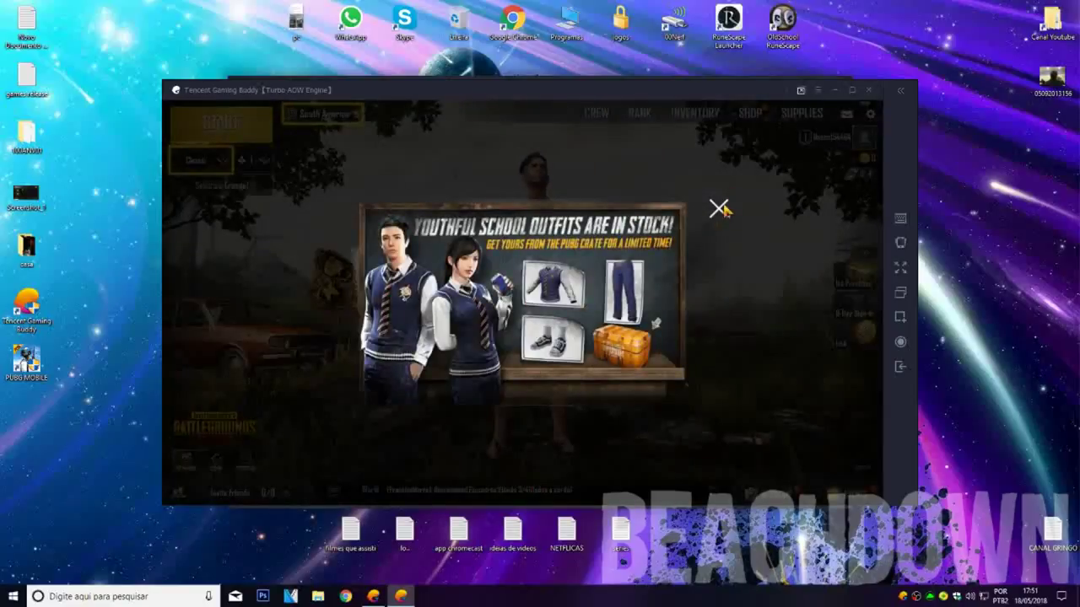
Dismiss the school outfits promotion and the 8-Day Total Sign-ins offer without collecting the reward to reach the game lobby.
click(719, 209)
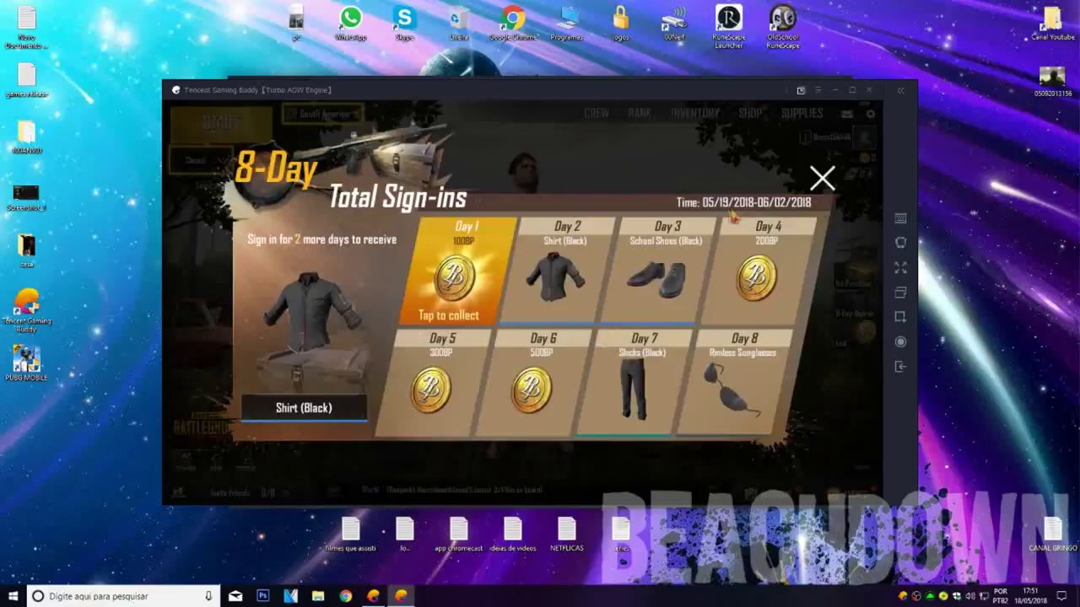
click(822, 182)
click(820, 184)
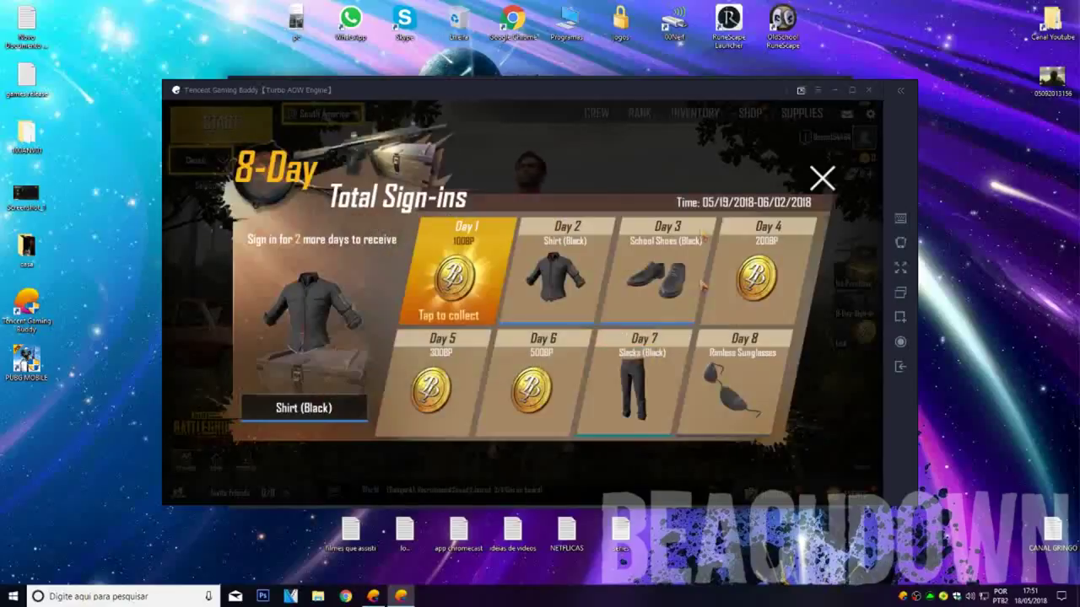
click(821, 181)
click(739, 207)
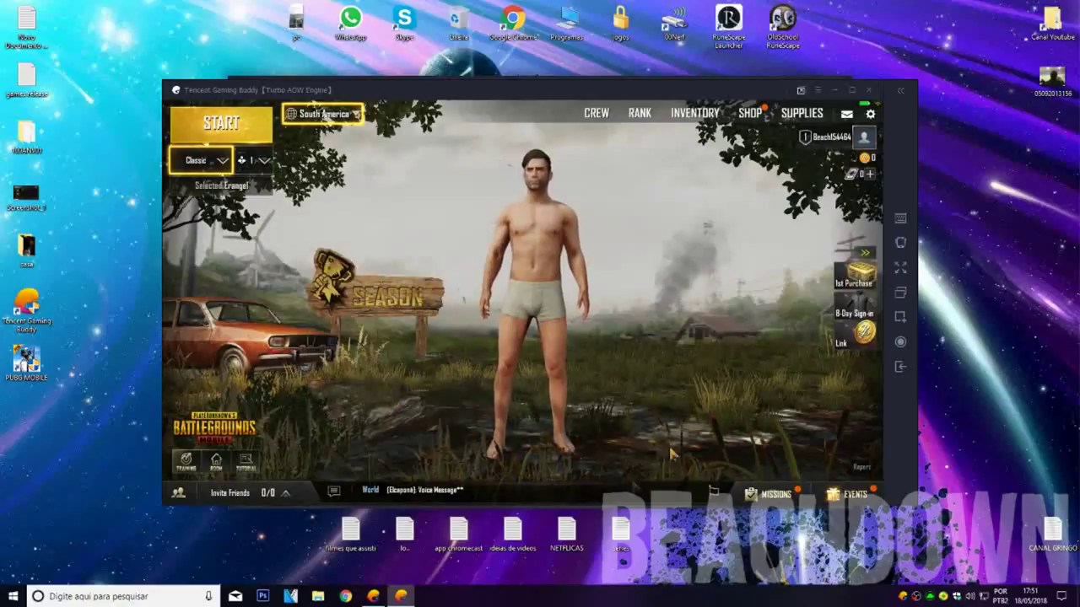
Maximize the emulator window, and set the game's frame rate to Extreme with Smooth graphics.
double_click(472, 88)
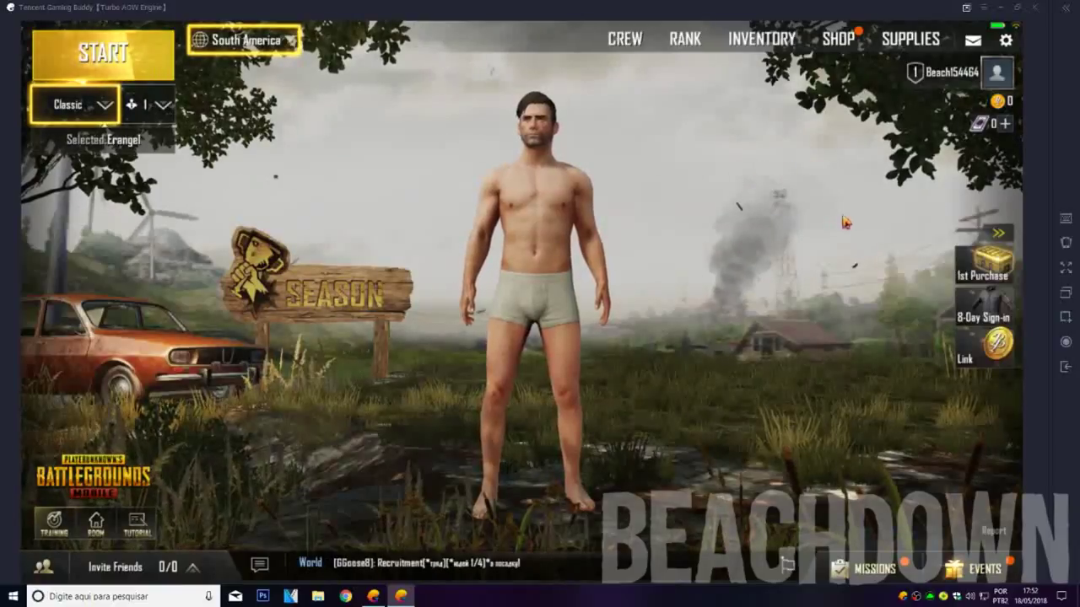
click(1006, 42)
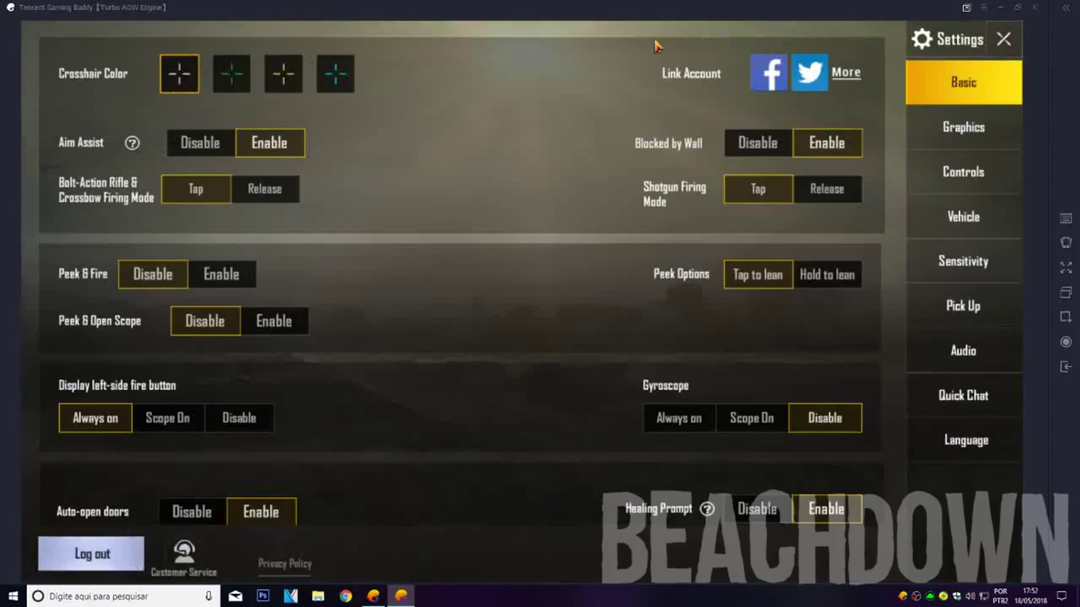
click(972, 128)
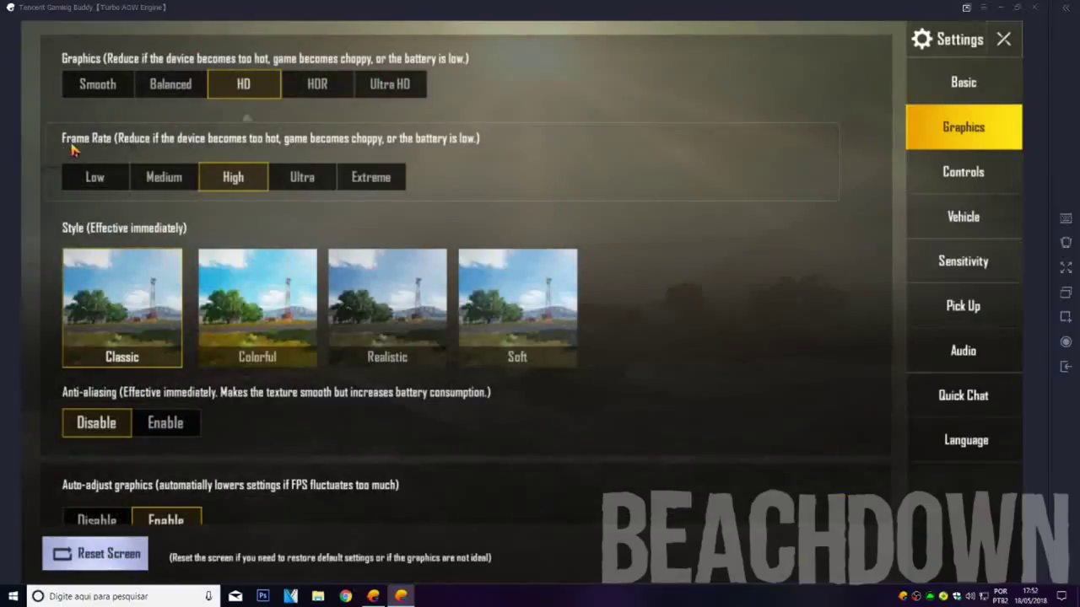
click(381, 182)
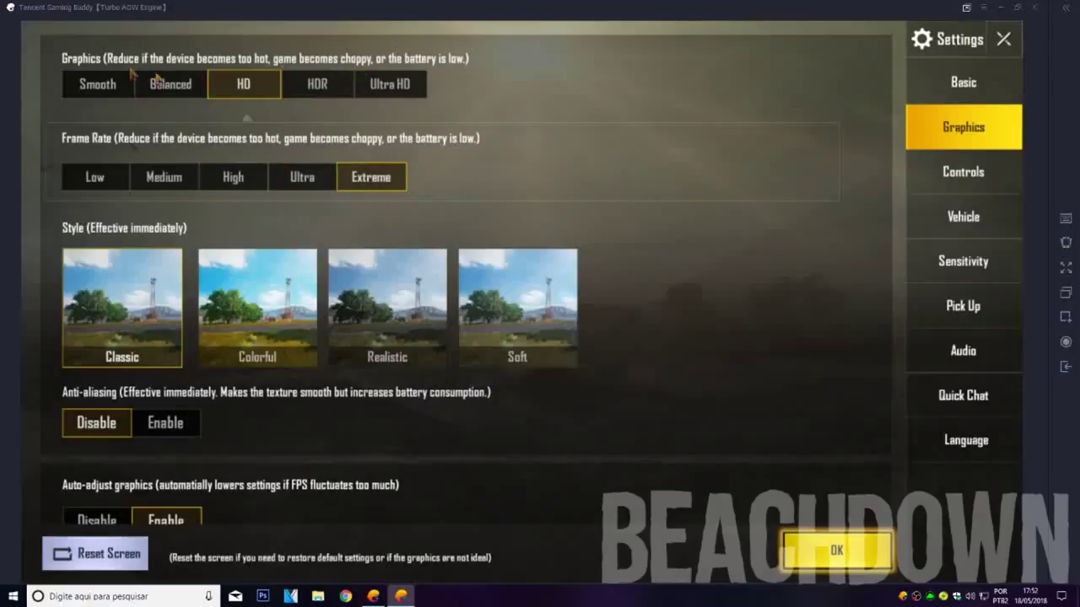
click(100, 97)
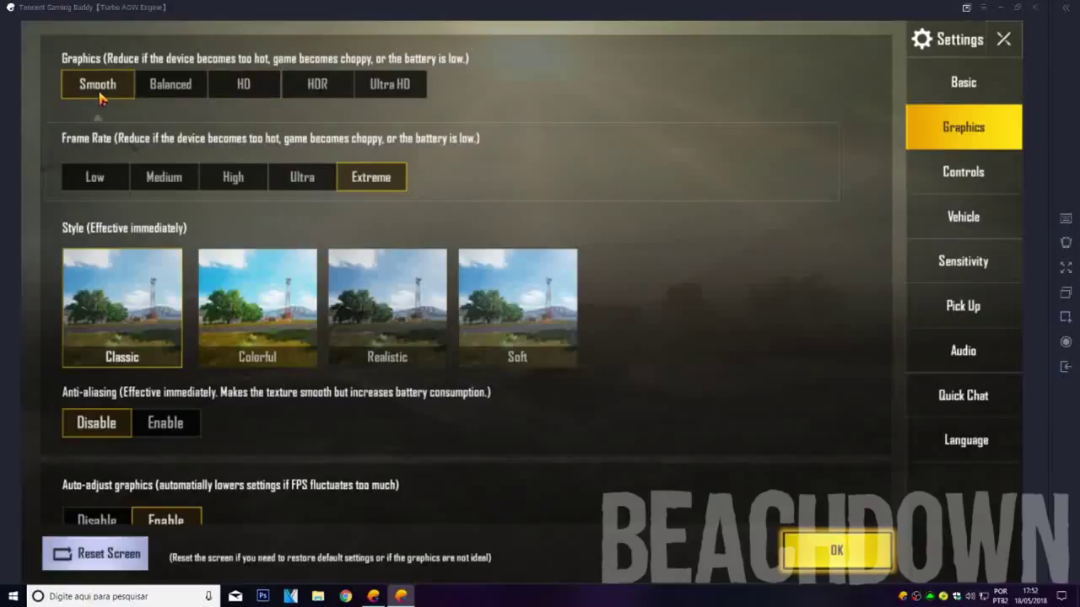